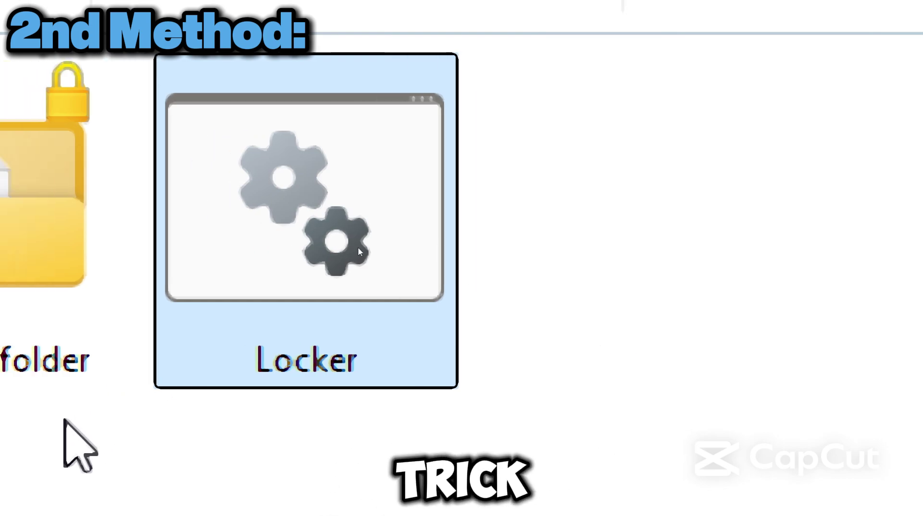
# - Run Locker.bat and enter the folder password at the Folder Locker prompt
pyautogui.doubleClick(380, 284)
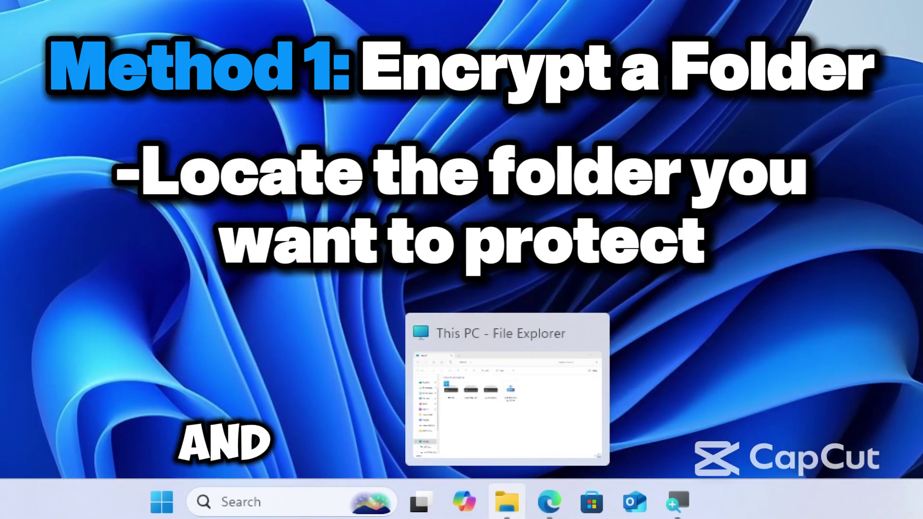
# - Open the Properties dialog for 'important folder' in the Videos folder
pyautogui.click(505, 454)
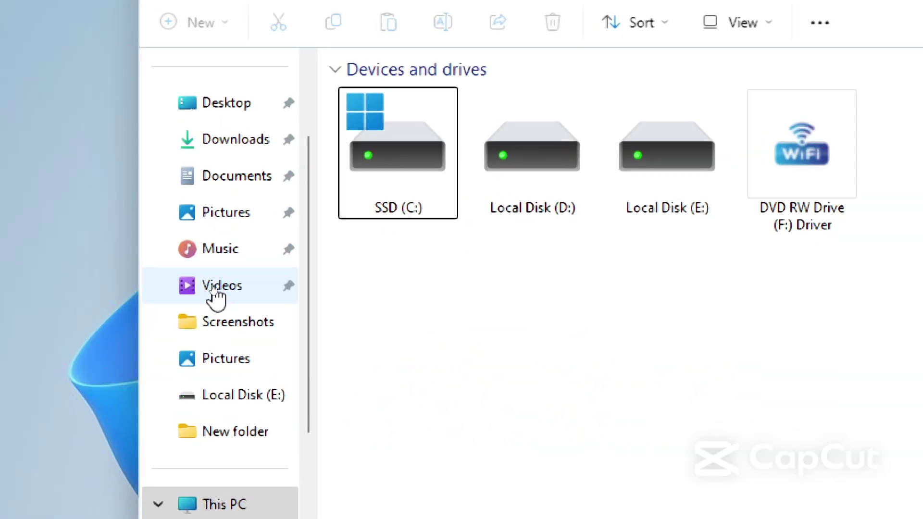
pyautogui.click(214, 284)
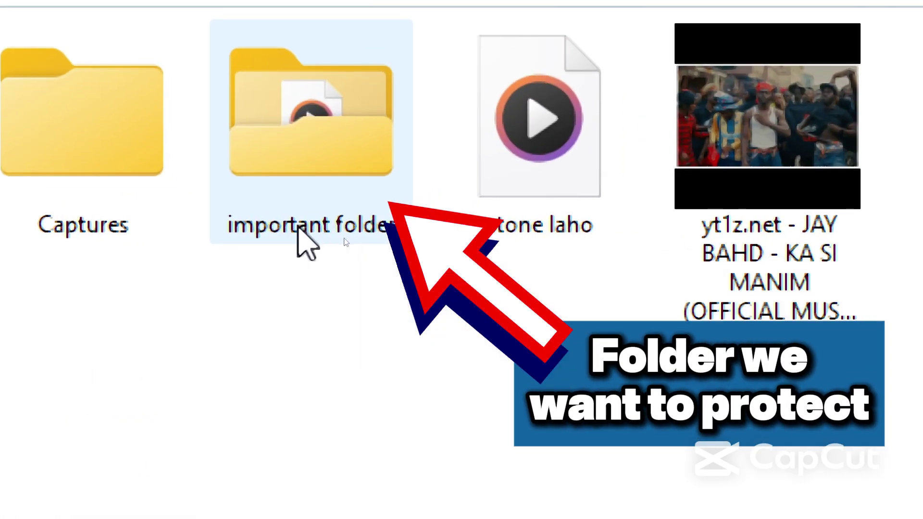
pyautogui.rightClick(299, 232)
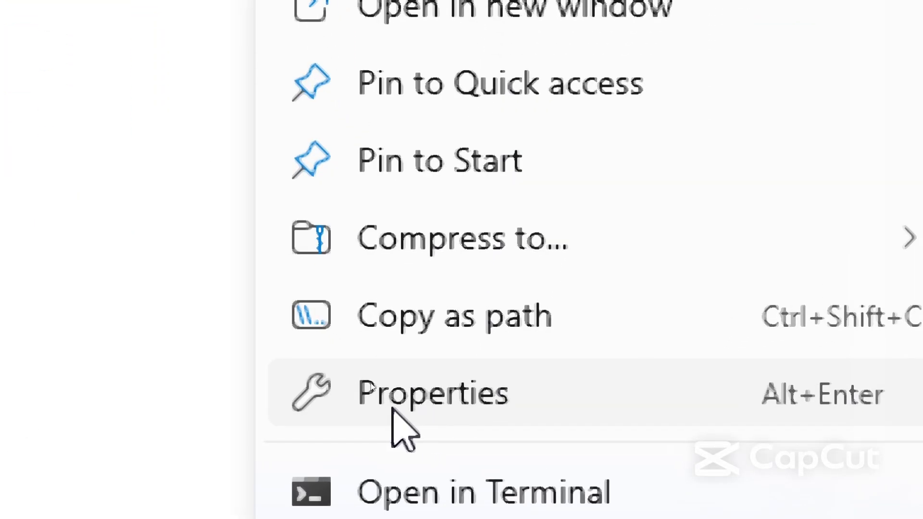
pyautogui.click(445, 413)
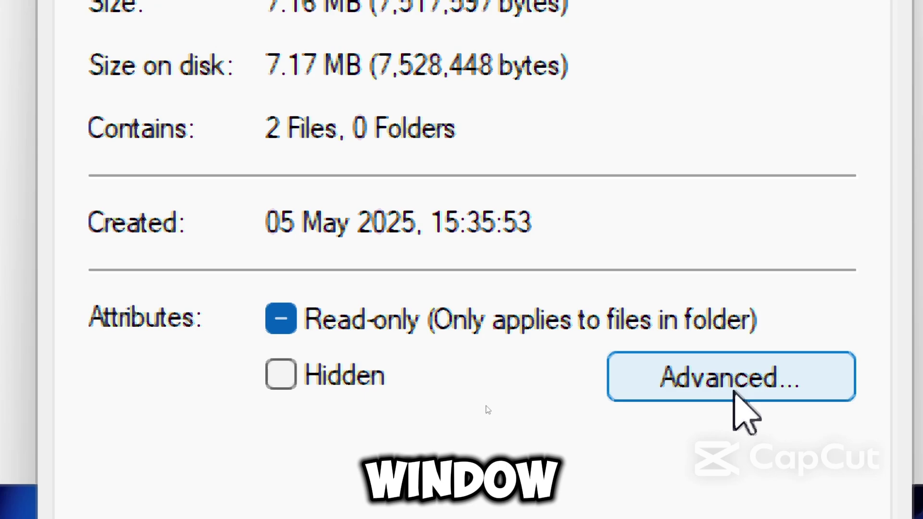
# - Enable 'Encrypt contents to secure data' on important folder, applying it to subfolders and files
pyautogui.click(735, 389)
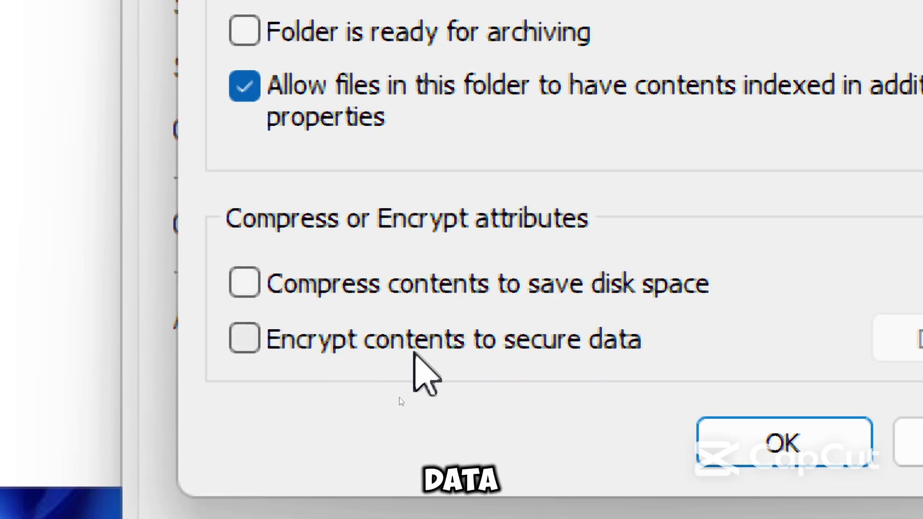
pyautogui.click(240, 346)
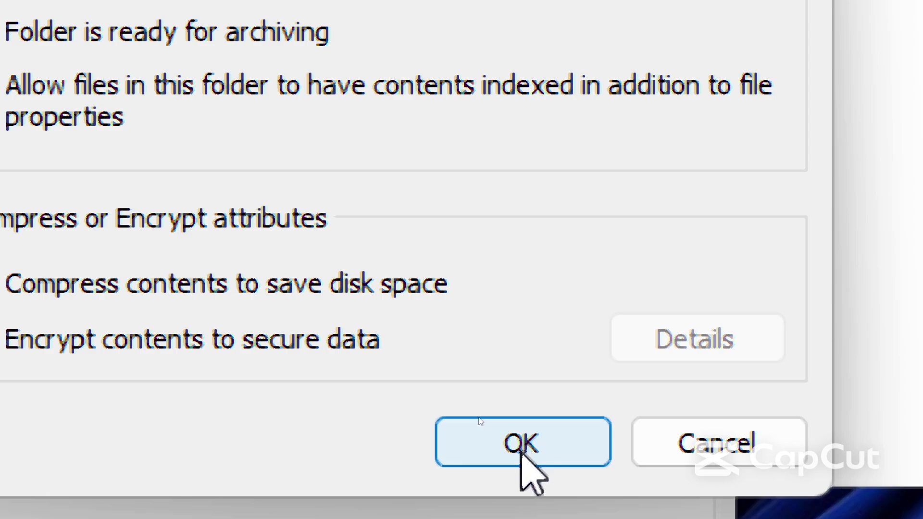
pyautogui.click(521, 452)
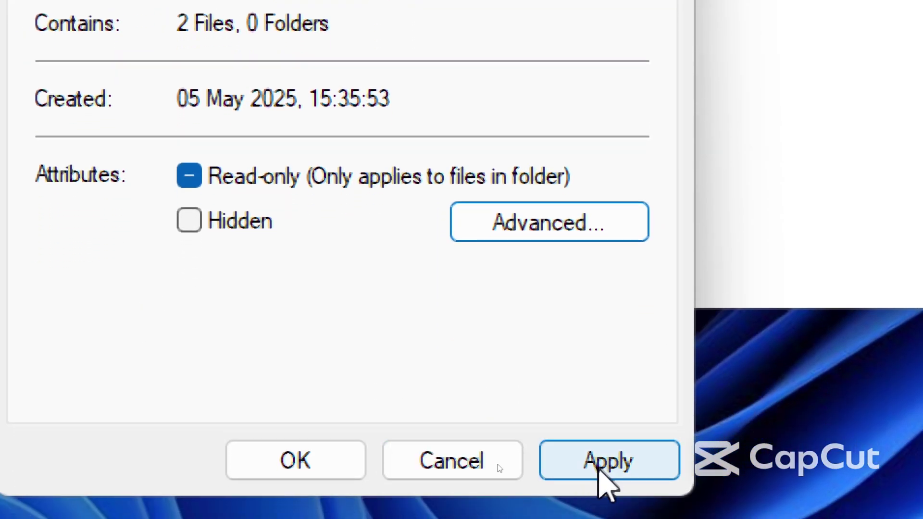
pyautogui.click(601, 469)
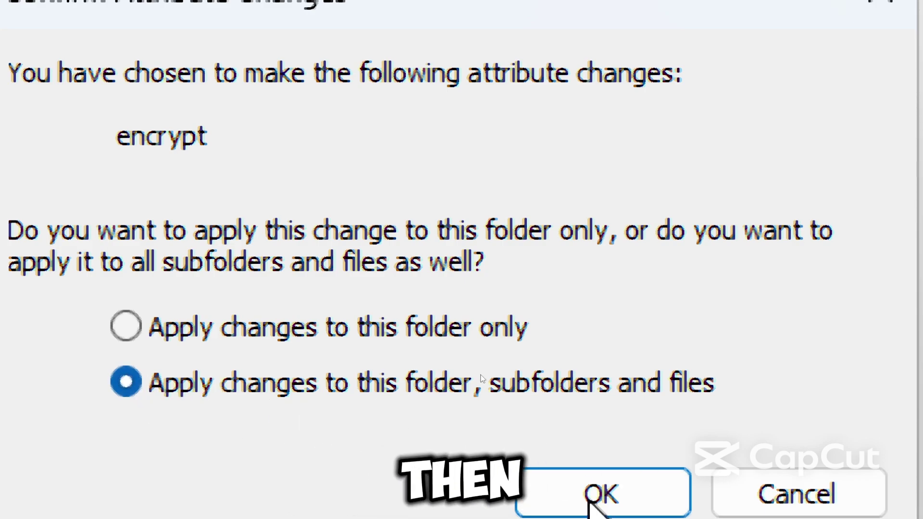
pyautogui.press('Return')
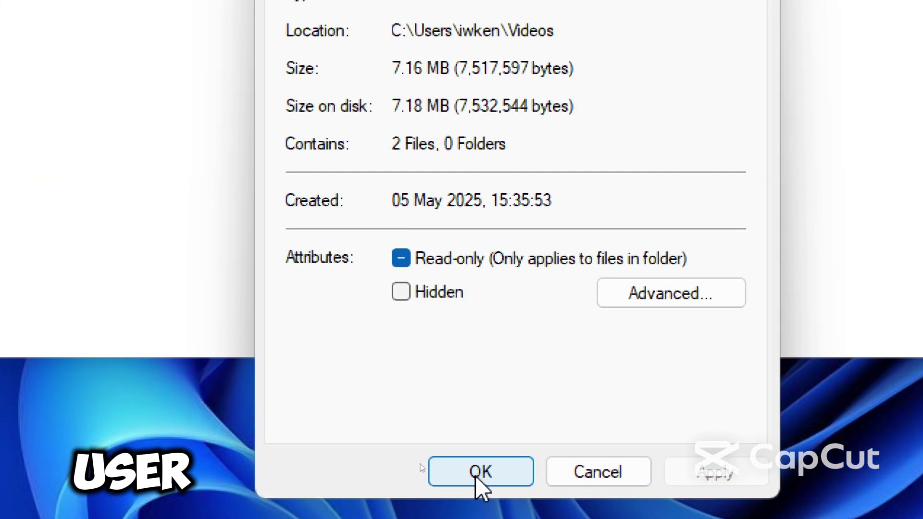
# - Confirm with OK so important folder shows its encryption lock badge in Videos
pyautogui.click(474, 478)
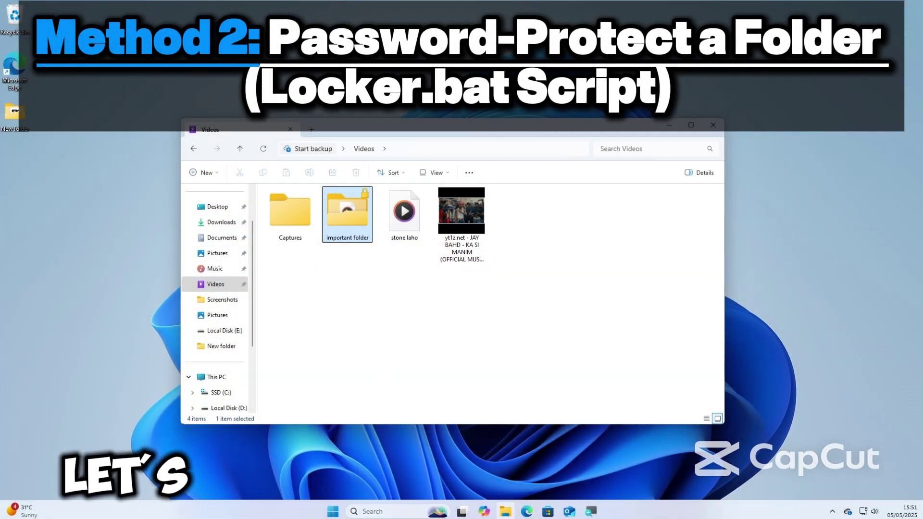
# - Search 'Notepad' in Windows Search and launch a blank Untitled Notepad document
pyautogui.click(365, 511)
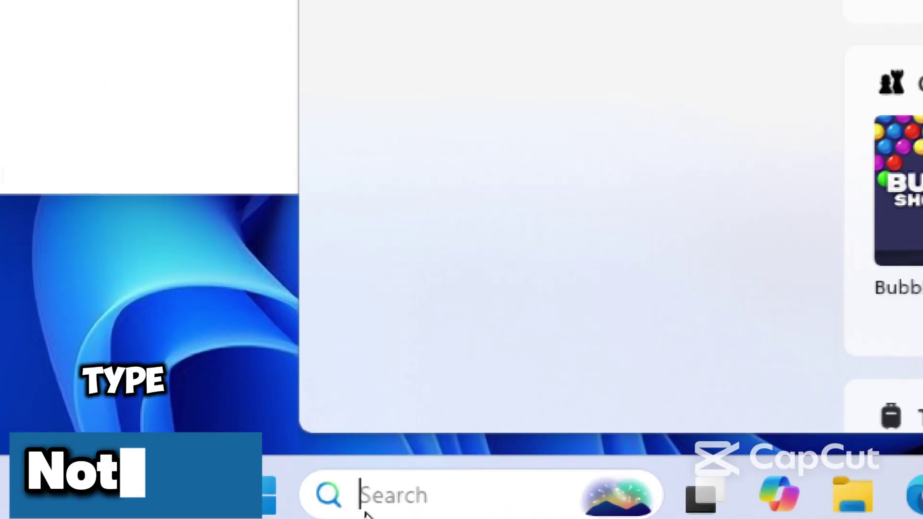
pyautogui.write('Note')
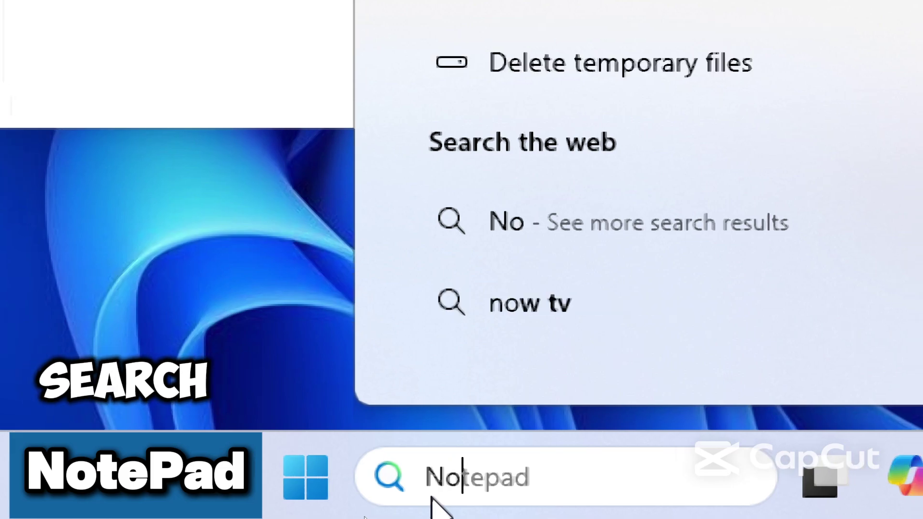
pyautogui.write('pad')
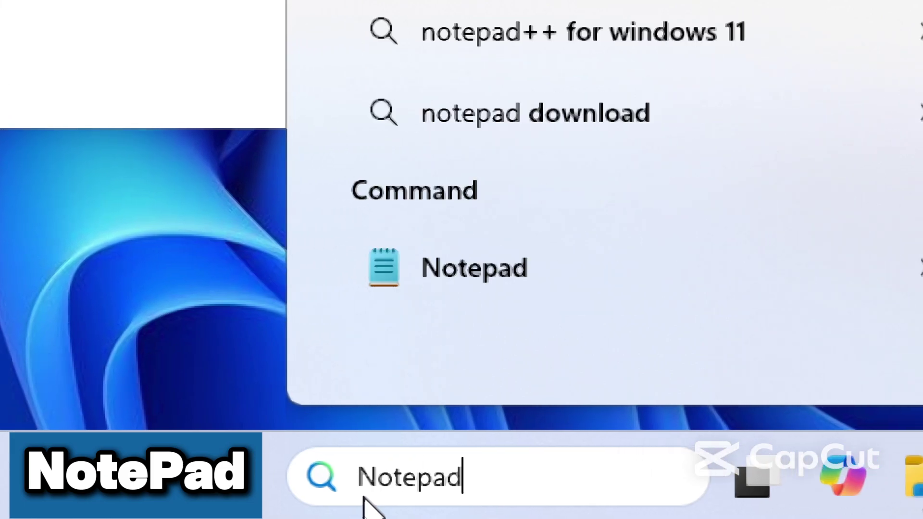
pyautogui.press('Return')
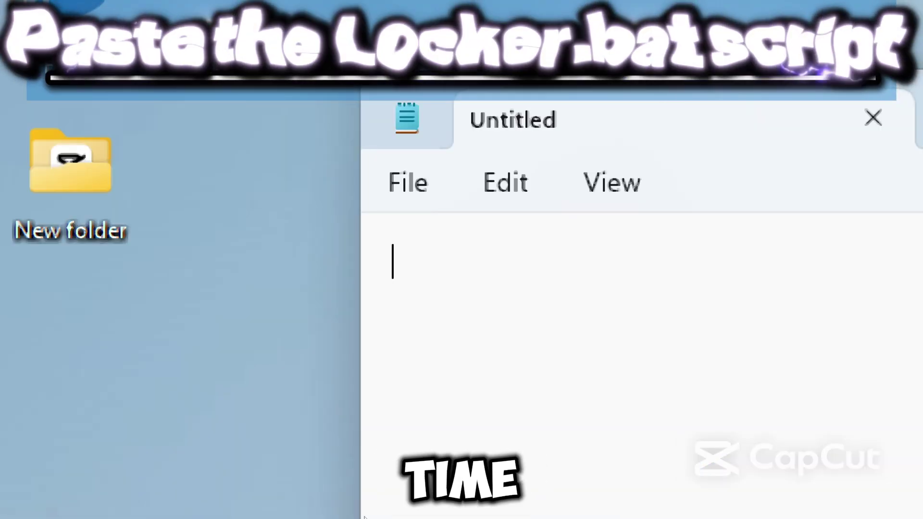
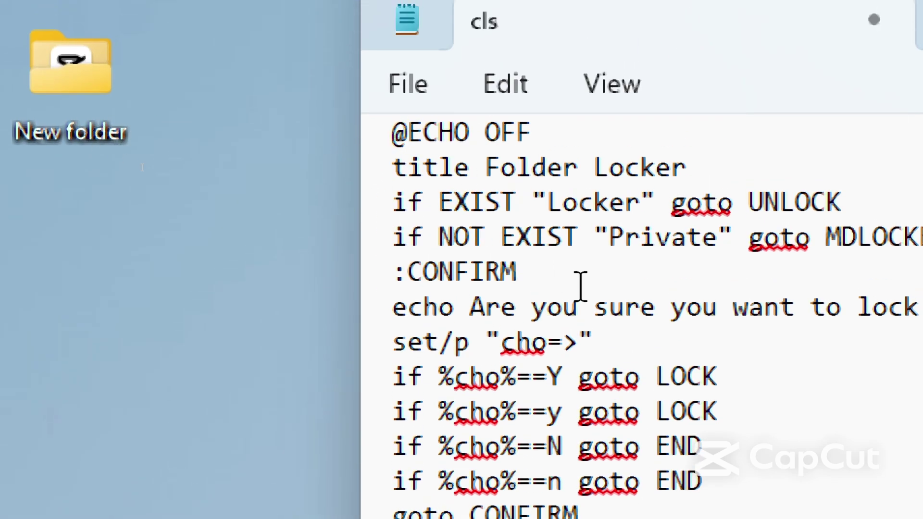
# - Highlight the default password placeholder in the locker script
pyautogui.scroll(1, 581, 287)
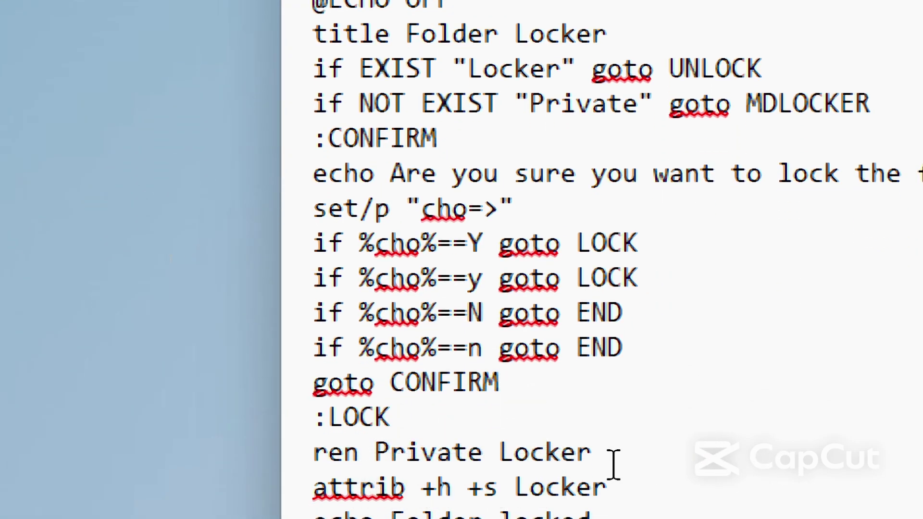
pyautogui.scroll(-3, 613, 464)
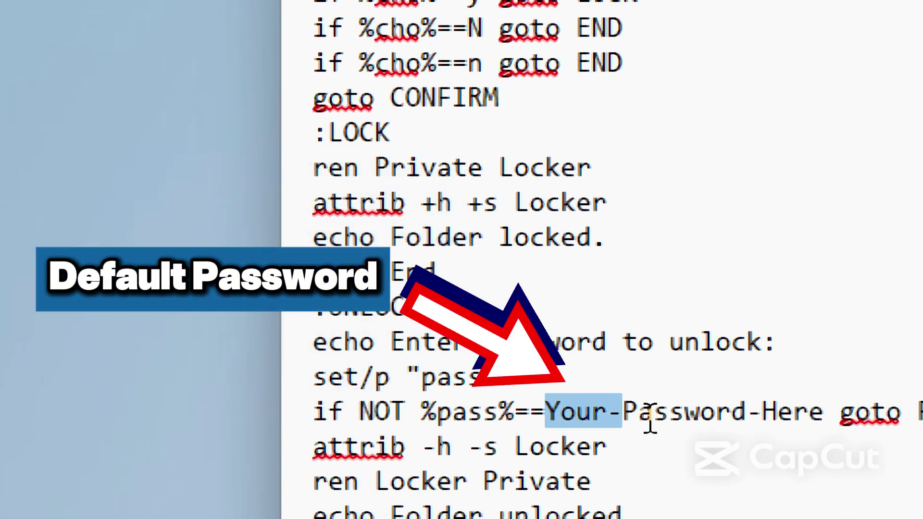
pyautogui.moveTo(656, 419); pyautogui.dragTo(819, 420)
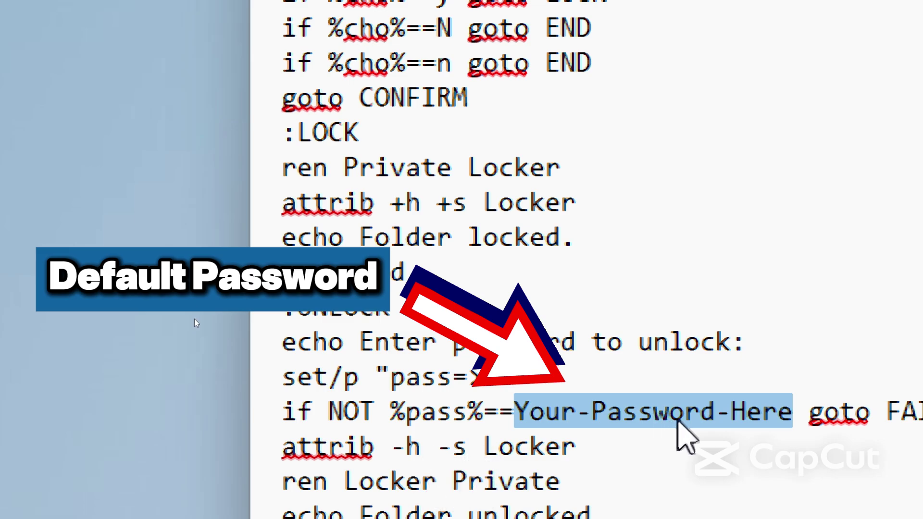
# - Bring up the Save As dialog to save the script as a new file
pyautogui.scroll(4, 259, 48)
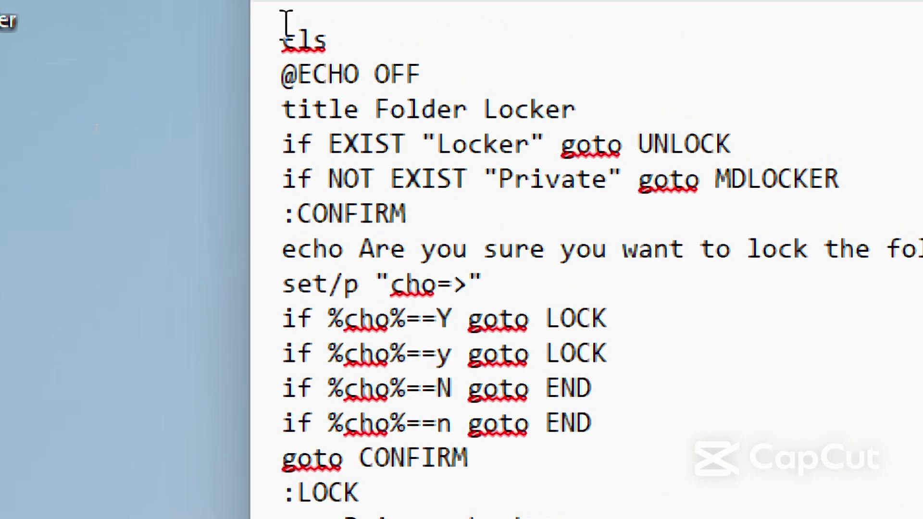
pyautogui.click(285, 6)
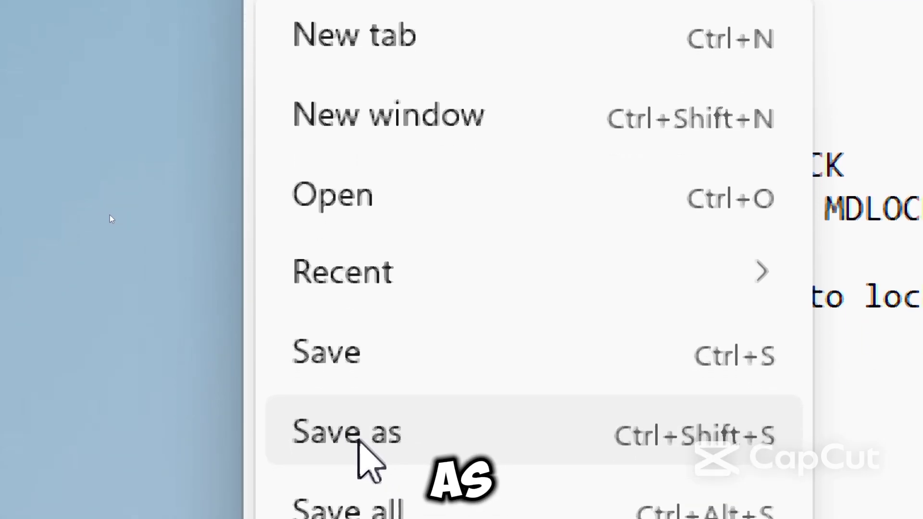
pyautogui.click(353, 440)
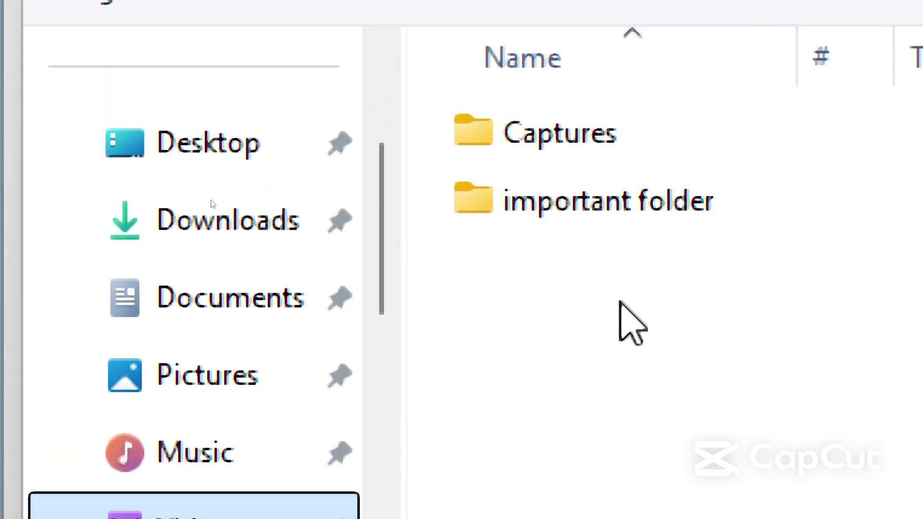
# - Replace the old file name 'cls' with Locker.bat
pyautogui.click(513, 274)
pyautogui.press('BackSpace')
pyautogui.write('Locker.ba')
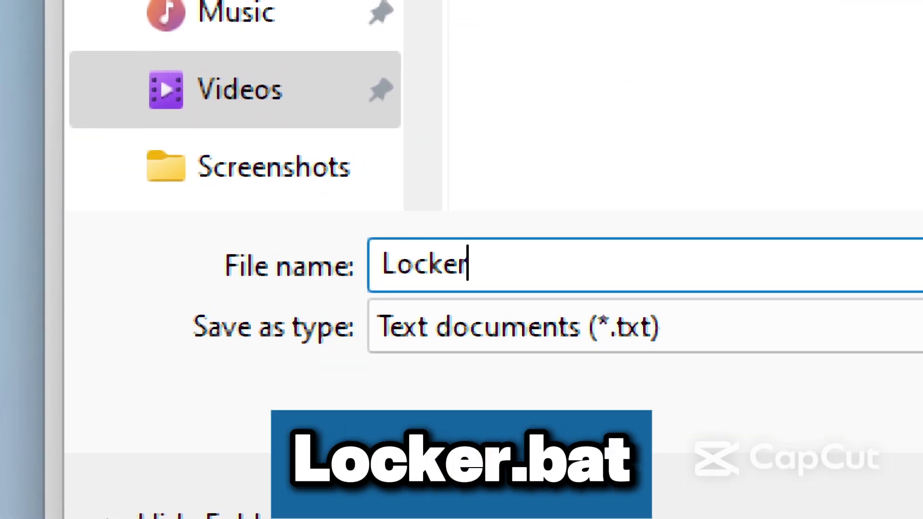
pyautogui.write('t')
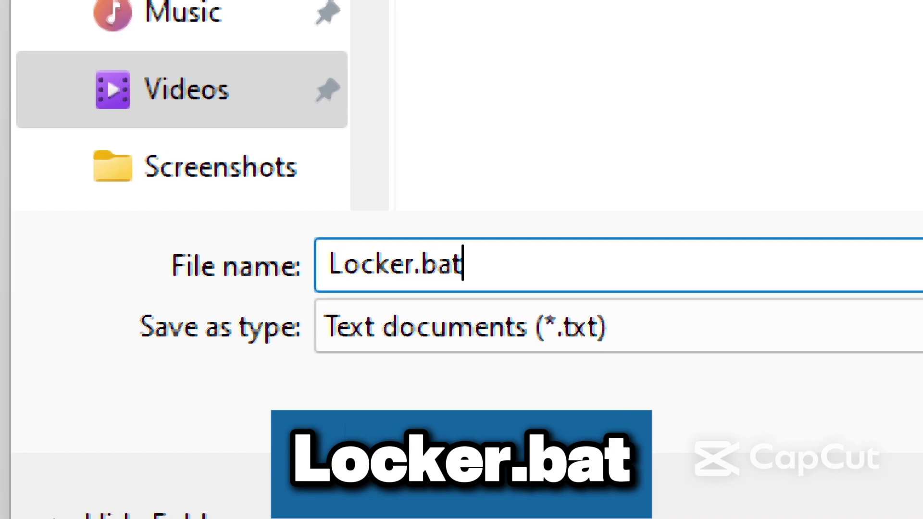
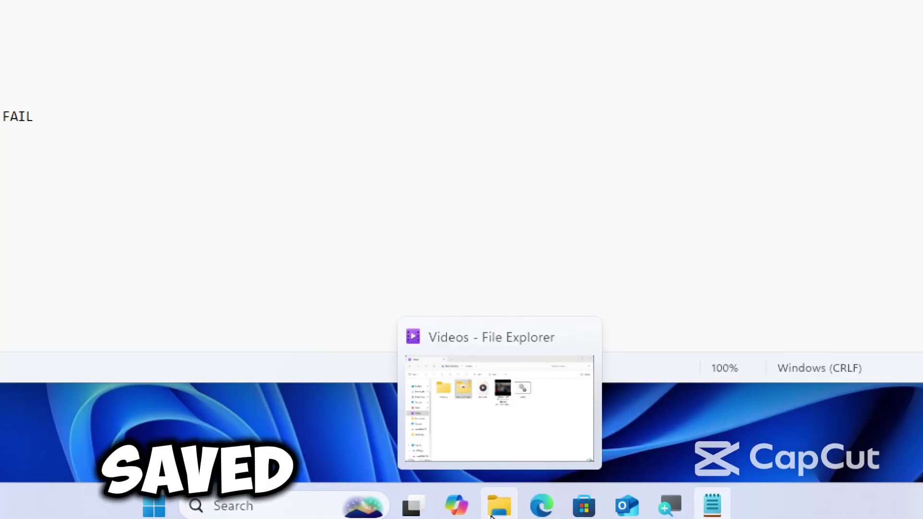
# - In Videos, move the music video and stone laho files into Private, then run Locker.bat
pyautogui.click(491, 516)
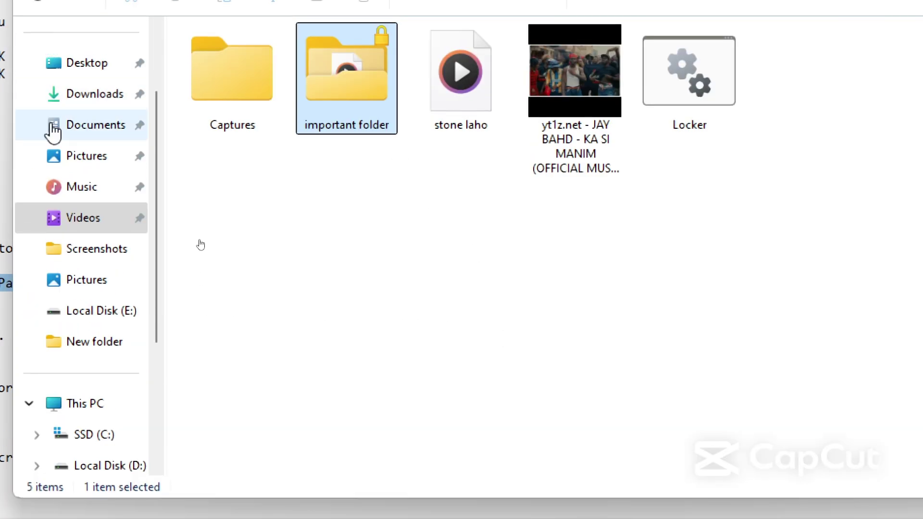
pyautogui.click(74, 237)
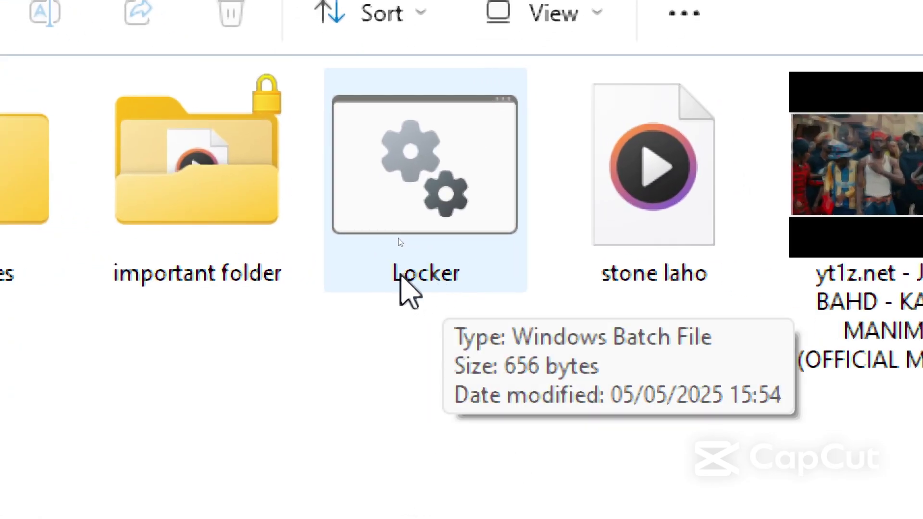
pyautogui.click(400, 275)
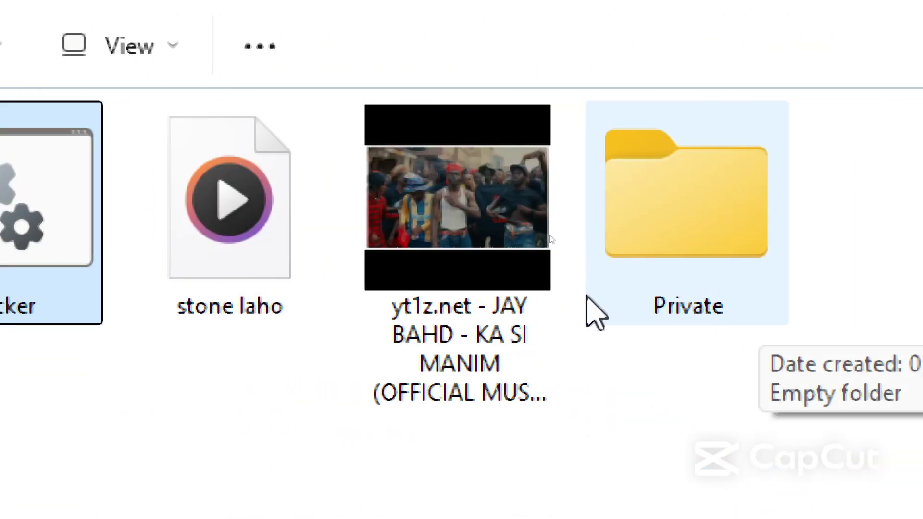
pyautogui.moveTo(476, 308); pyautogui.dragTo(657, 218)
pyautogui.click(784, 289)
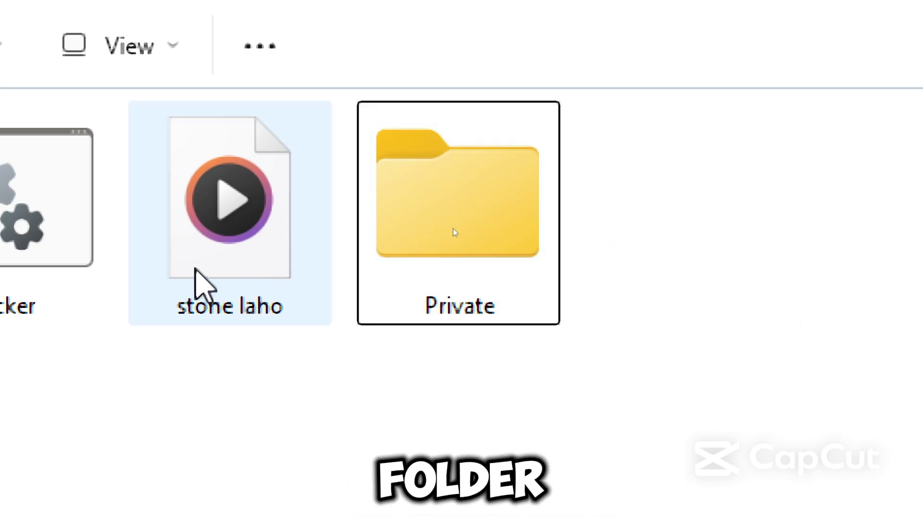
pyautogui.moveTo(197, 274); pyautogui.dragTo(480, 279)
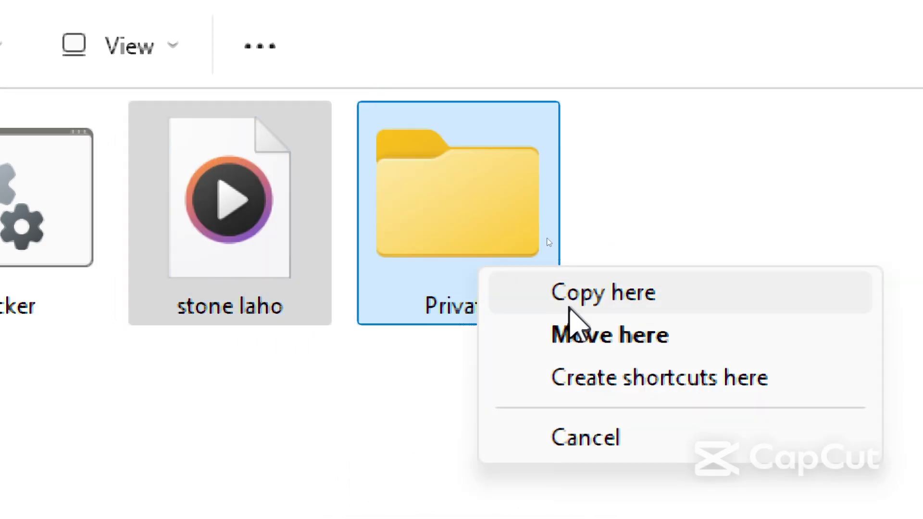
pyautogui.click(584, 336)
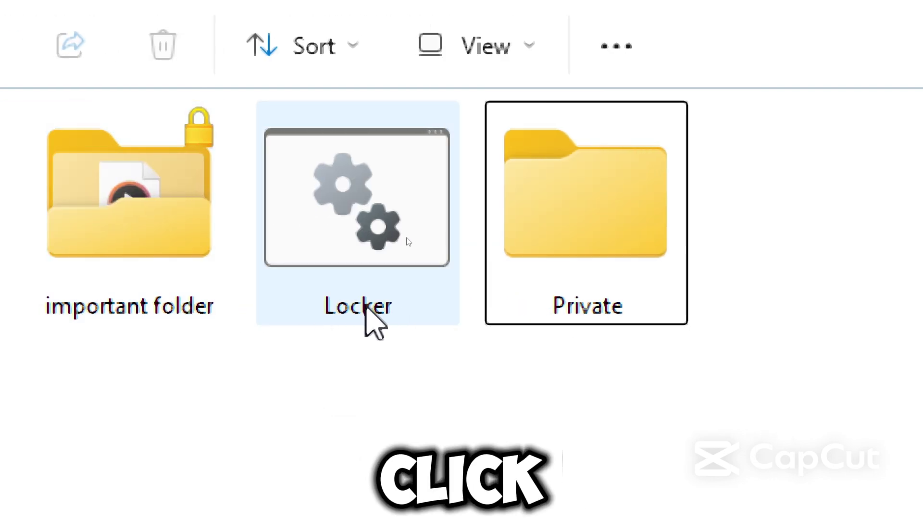
pyautogui.click(385, 297)
pyautogui.doubleClick(386, 297)
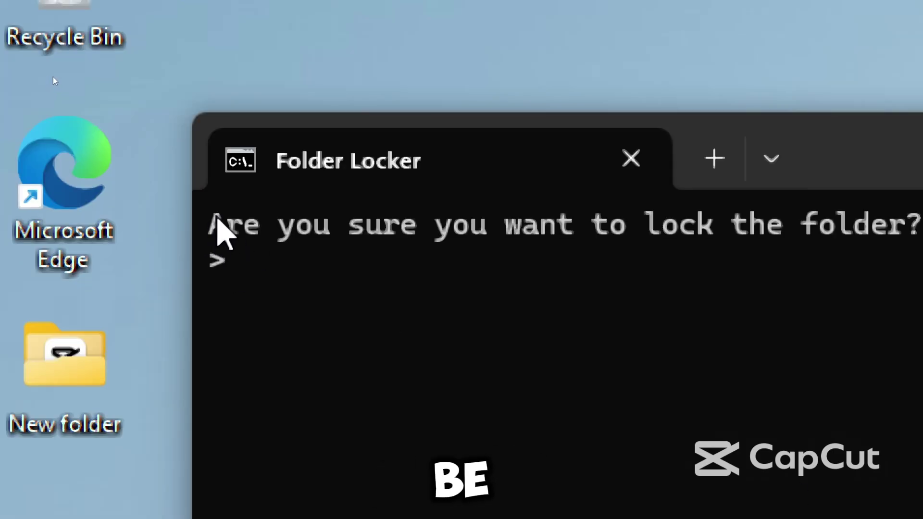
# - Confirm locking Private with Y, then rerun Locker.bat and enter the default placeholder password
pyautogui.moveTo(215, 220); pyautogui.dragTo(922, 227)
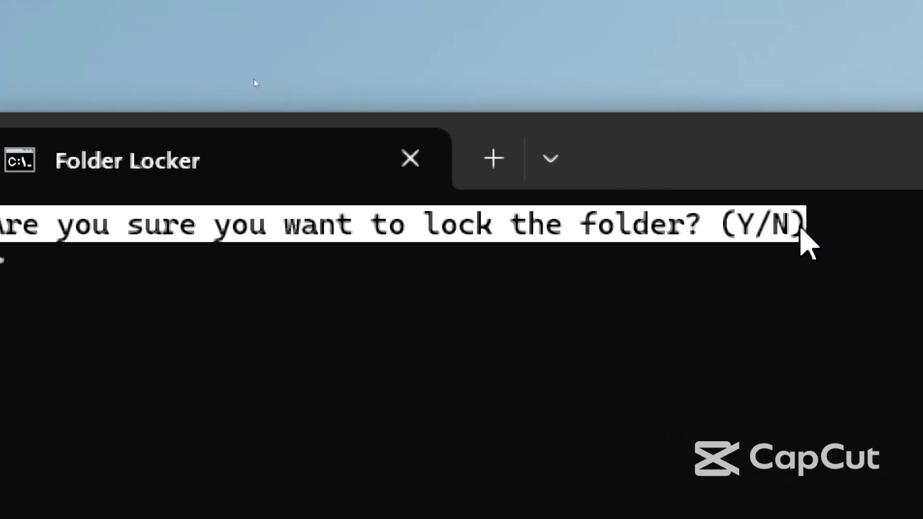
pyautogui.write('Y')
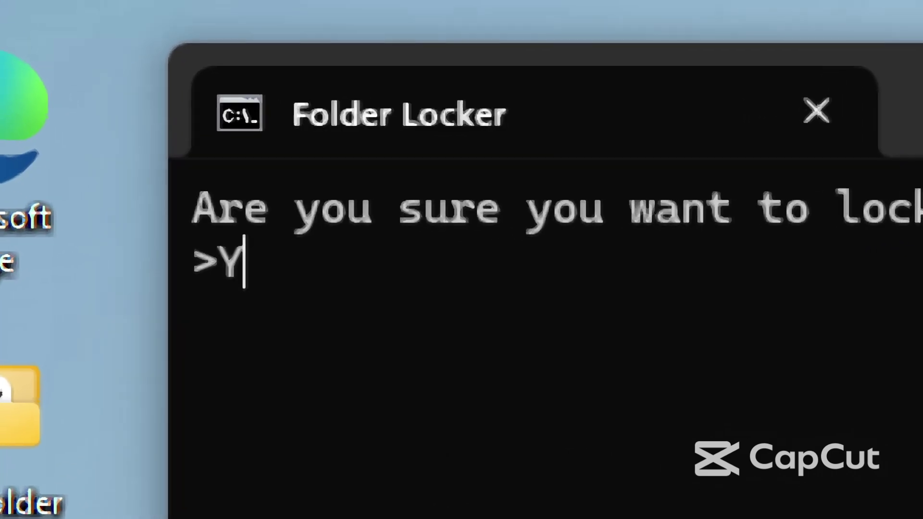
pyautogui.moveTo(238, 278); pyautogui.dragTo(213, 288)
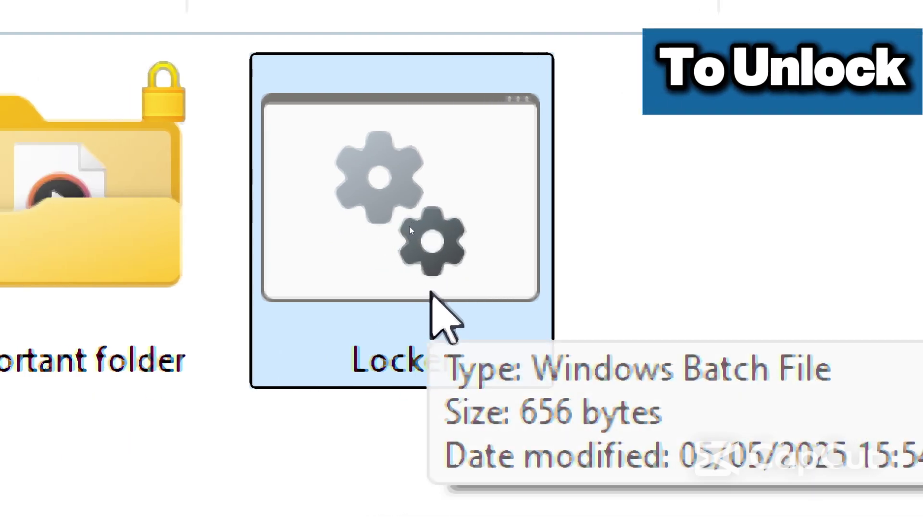
pyautogui.doubleClick(409, 224)
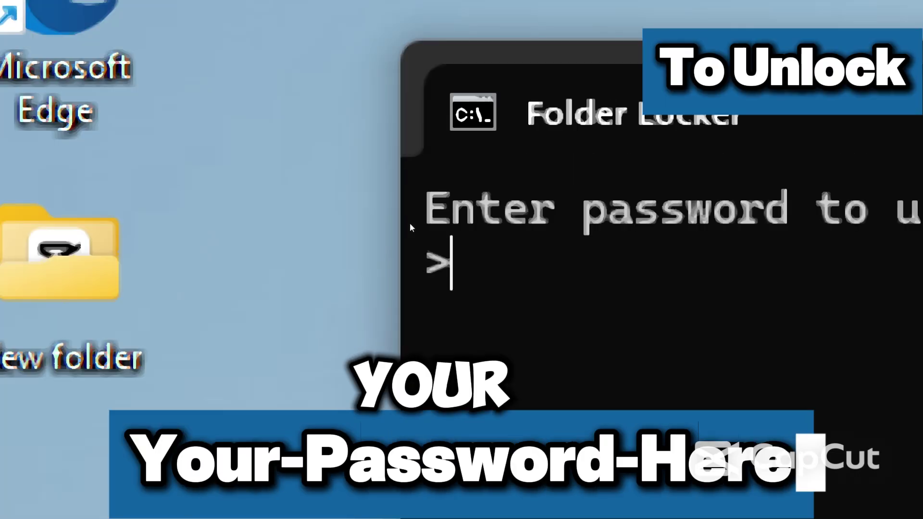
pyautogui.write('Your')
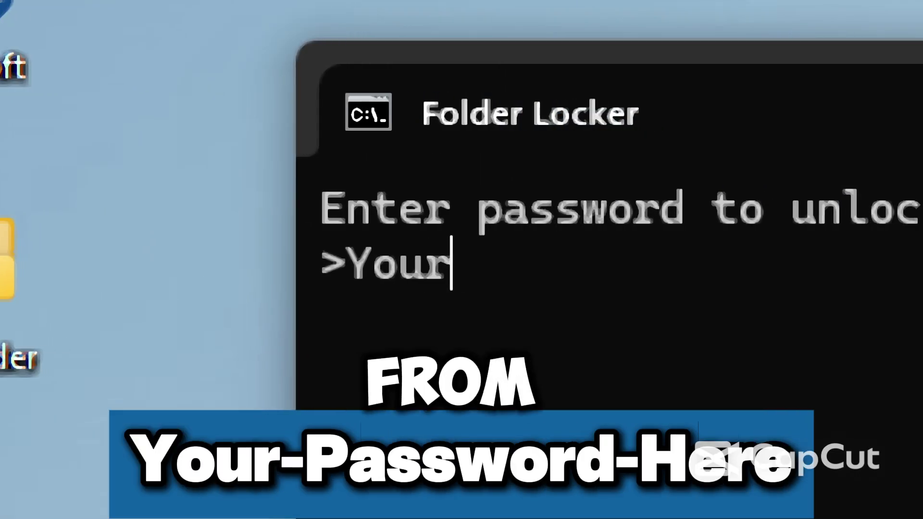
pyautogui.write('-Password')
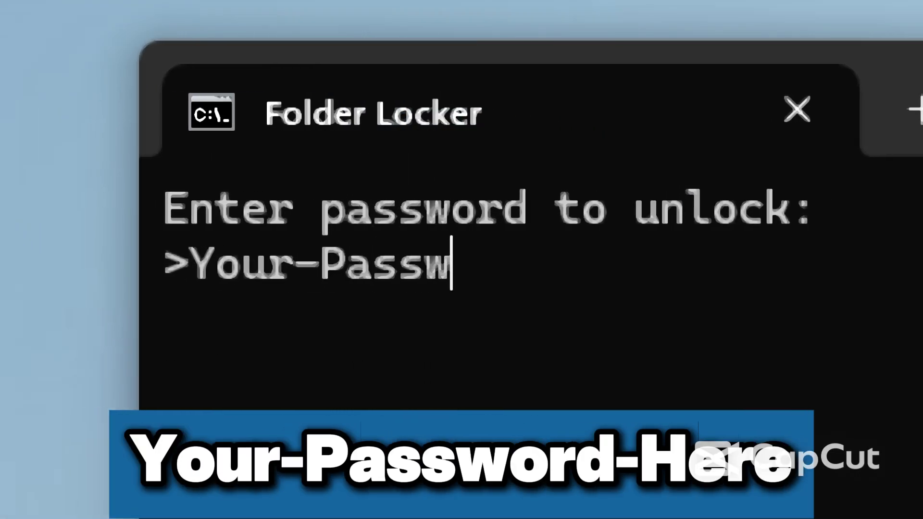
pyautogui.write('-')
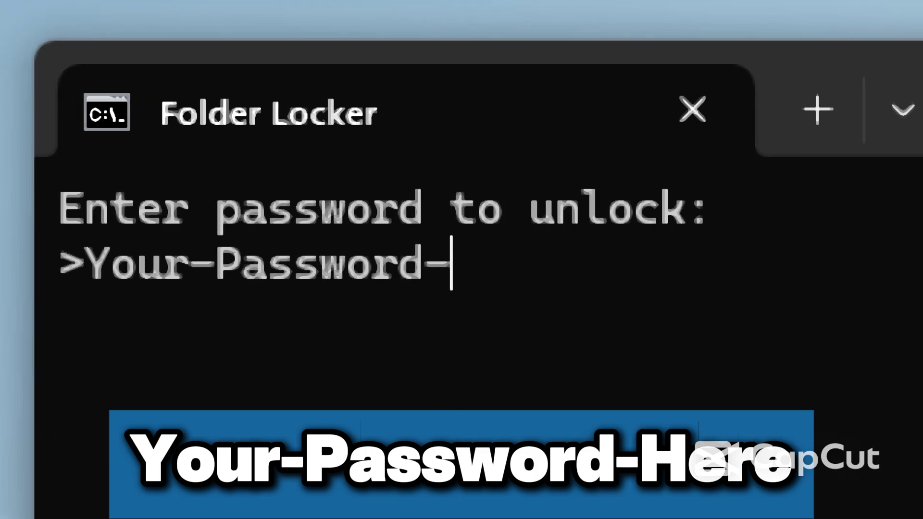
pyautogui.write('Here')
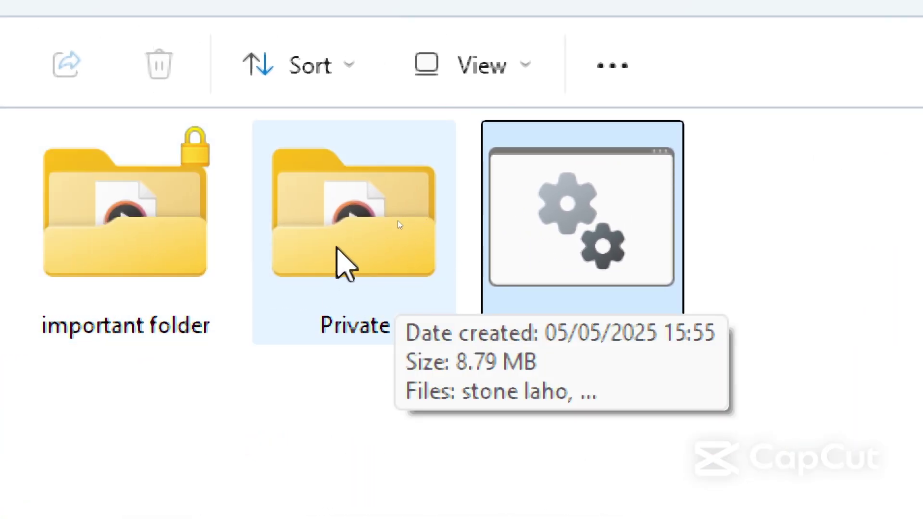
# - Check both files are in the unlocked Private folder, then bring up Locker.bat's context menu from Videos
pyautogui.doubleClick(318, 279)
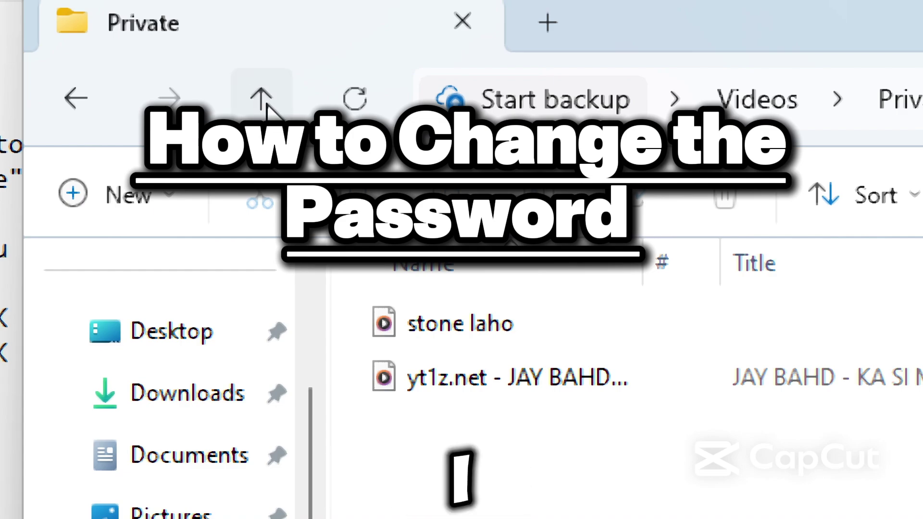
pyautogui.click(266, 103)
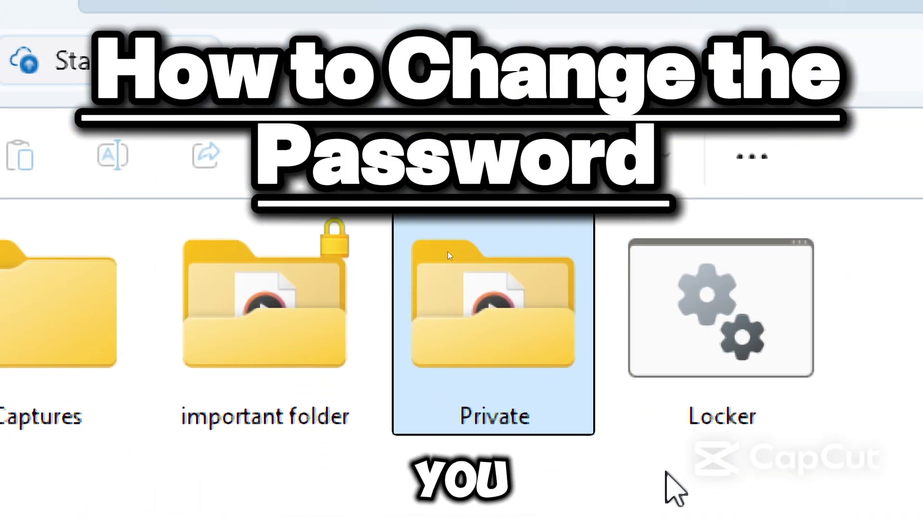
pyautogui.click(745, 388)
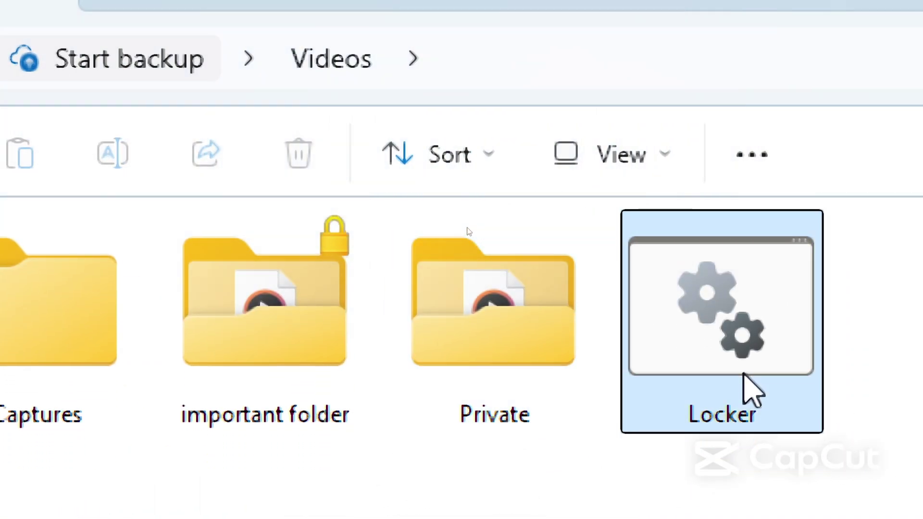
pyautogui.rightClick(746, 388)
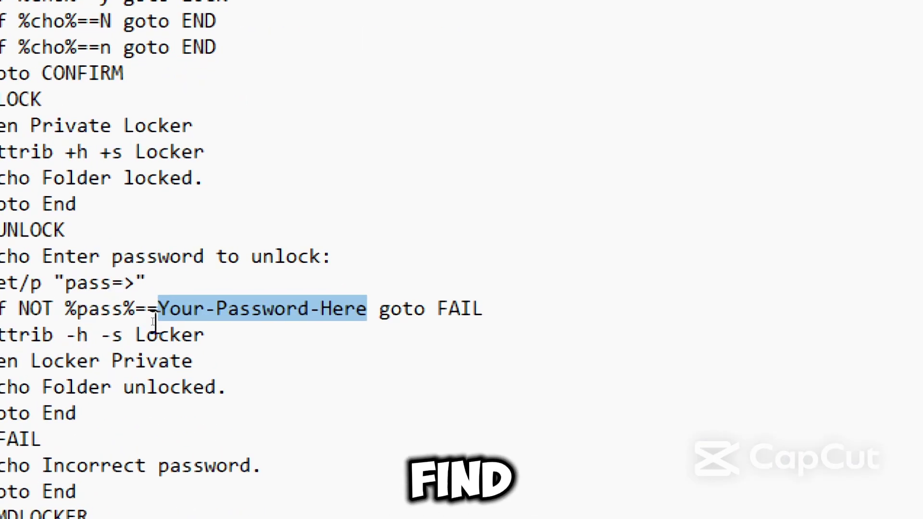
# - Replace the placeholder password on the if NOT line with a new custom password
pyautogui.moveTo(306, 304); pyautogui.dragTo(455, 303)
pyautogui.click(0, 302)
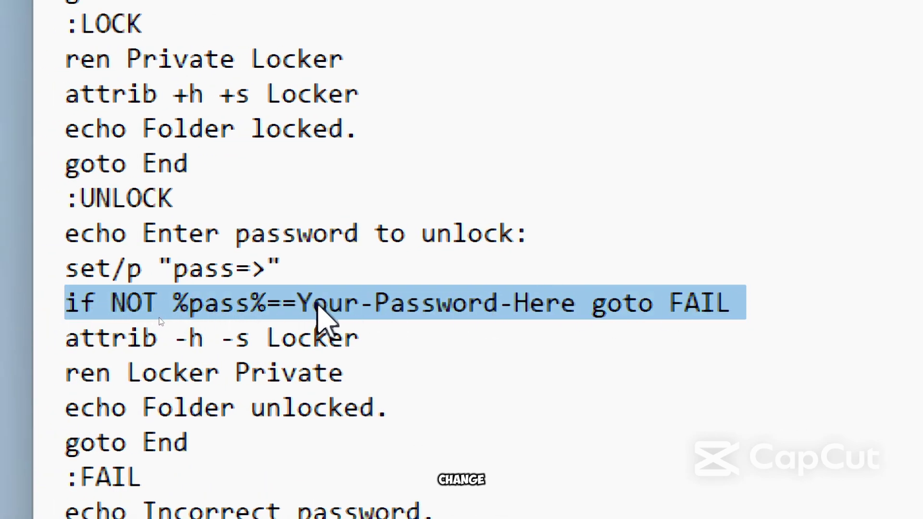
pyautogui.click(296, 303)
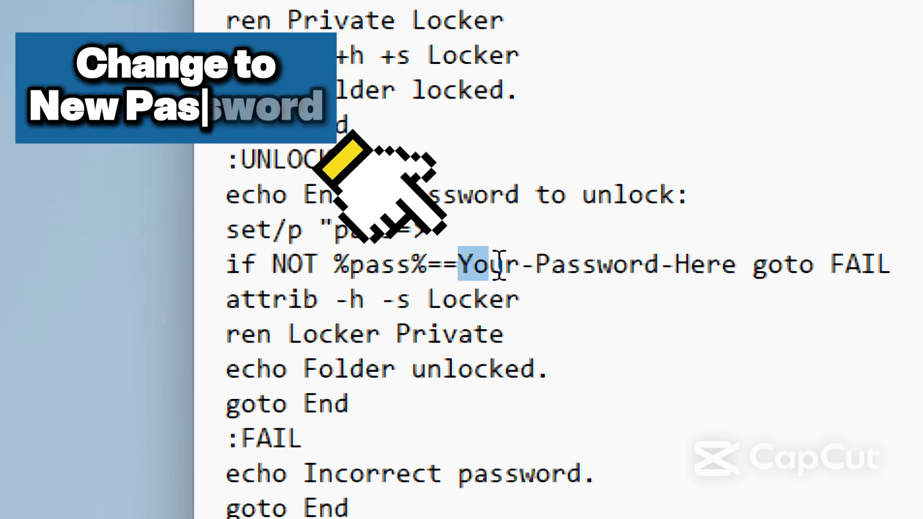
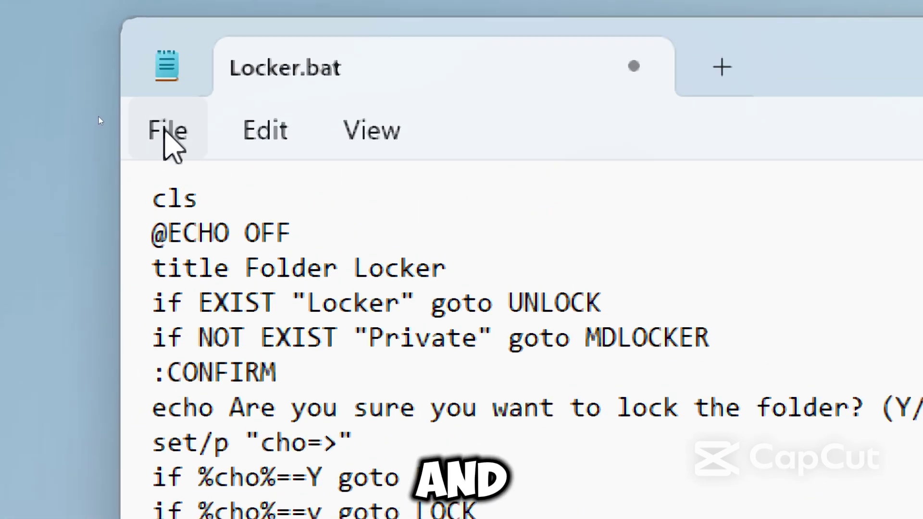
pyautogui.click(165, 135)
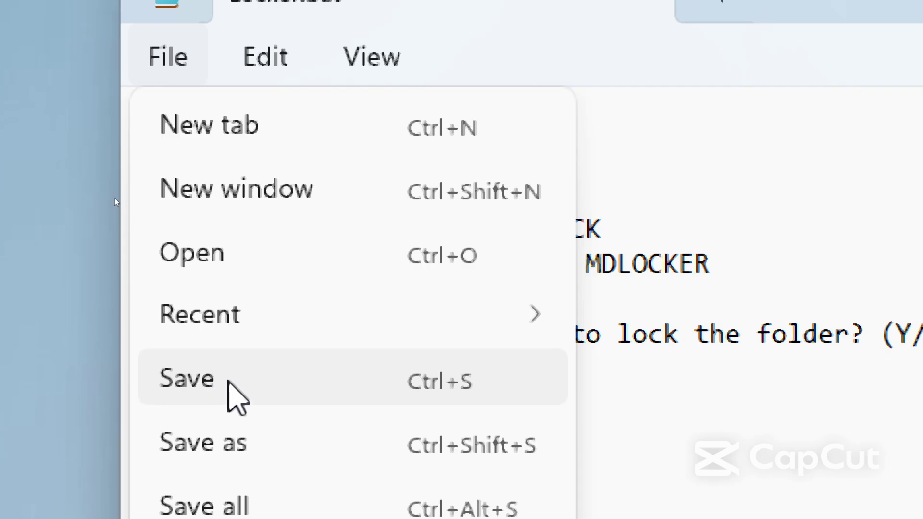
# - Save the script, lock Private with Y, unlock it with the new password, and open Private
pyautogui.click(228, 385)
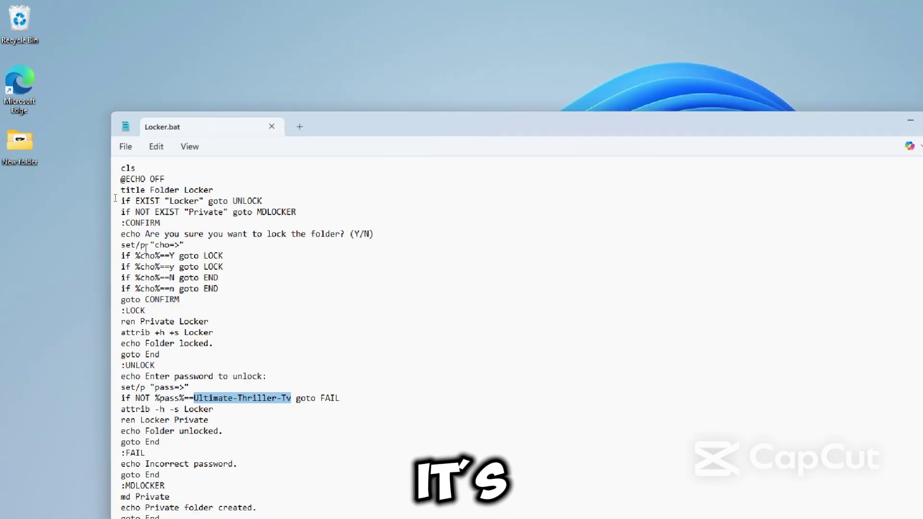
pyautogui.moveTo(506, 508)
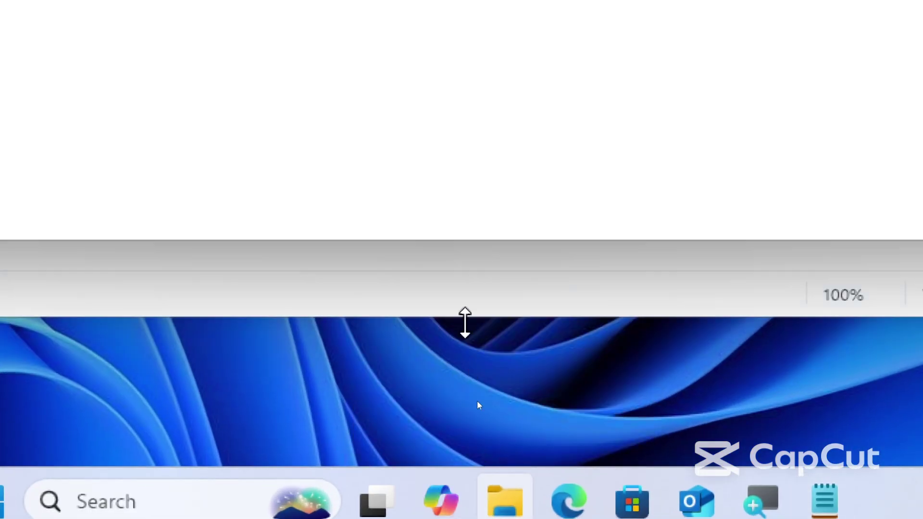
pyautogui.click(429, 229)
pyautogui.doubleClick(411, 293)
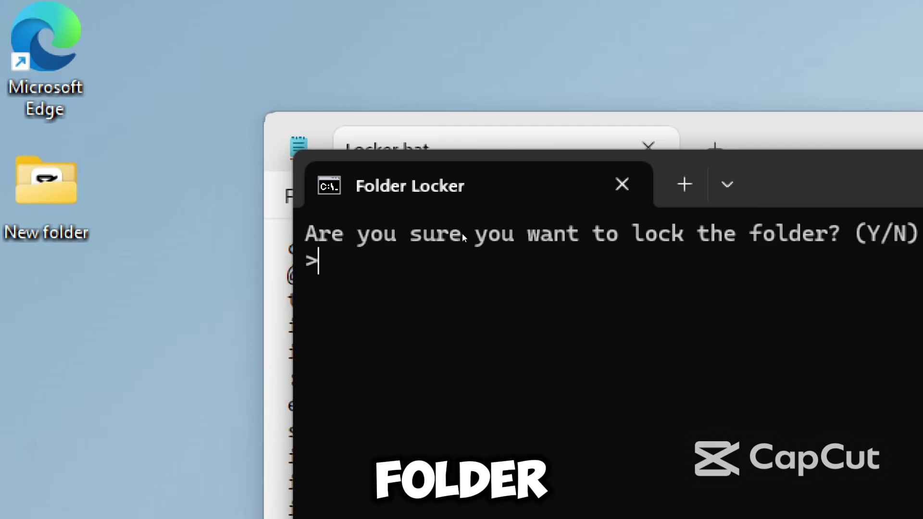
pyautogui.write('Y')
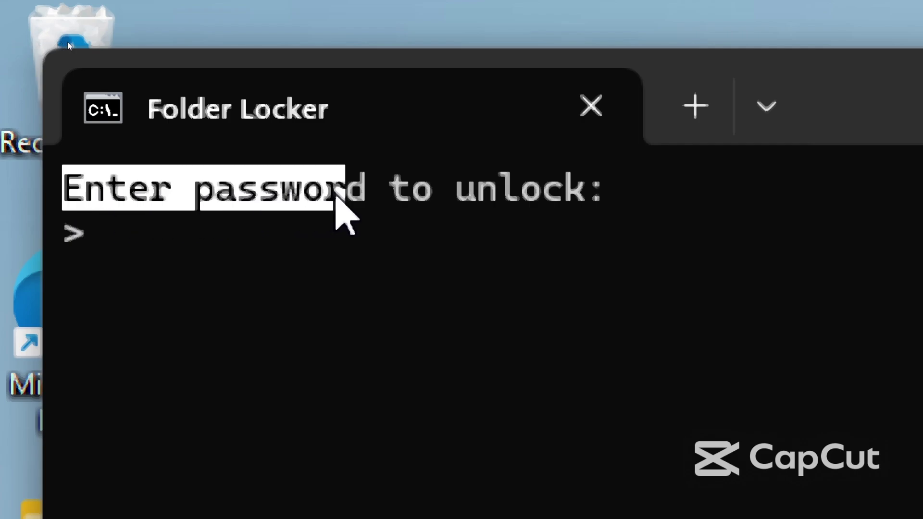
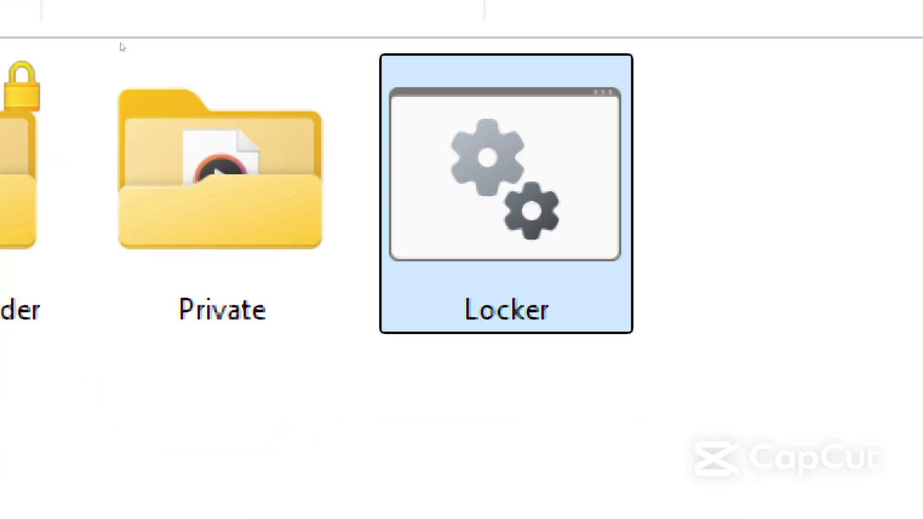
pyautogui.doubleClick(238, 240)
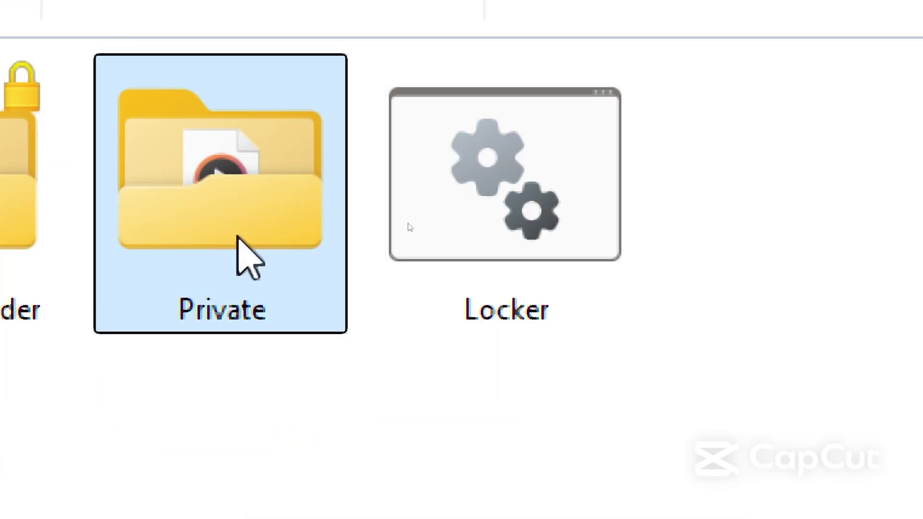